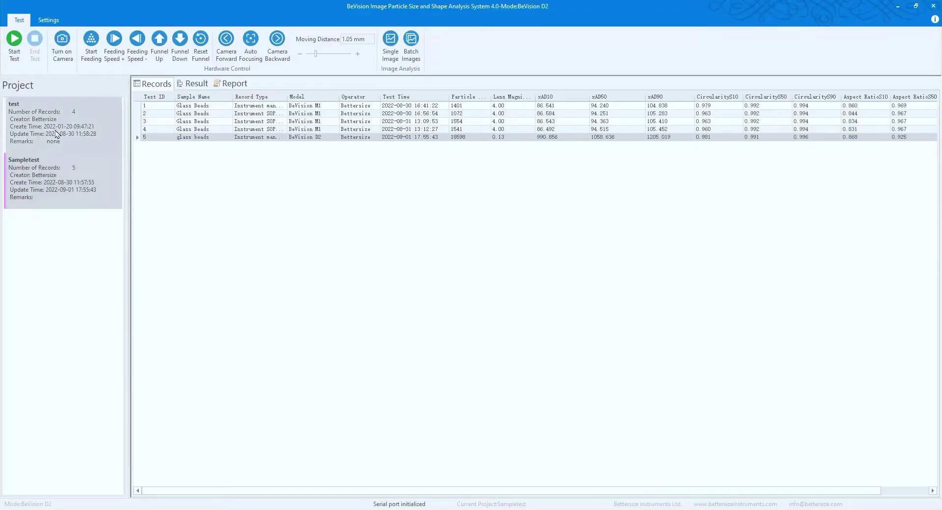
# Turn on the live camera and autofocus it on the glass beads.
pyautogui.click(61, 47)
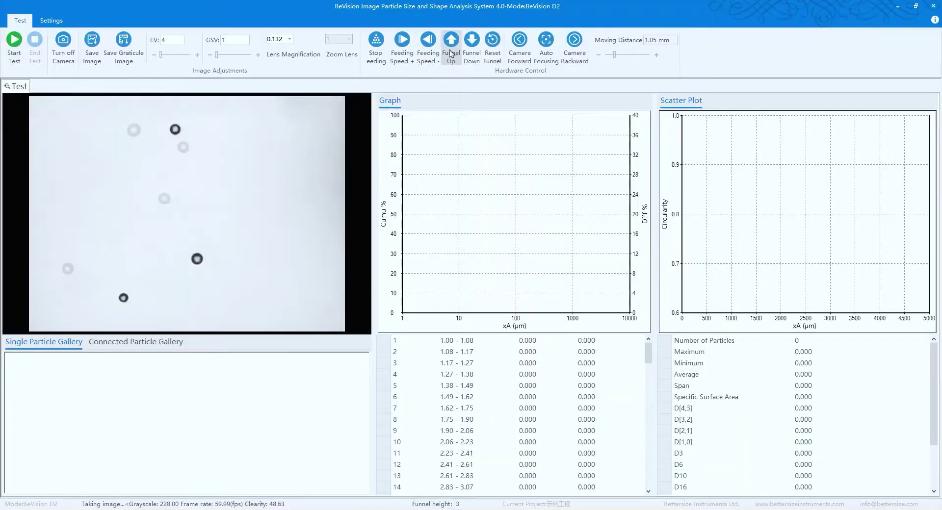
pyautogui.moveTo(453, 57)
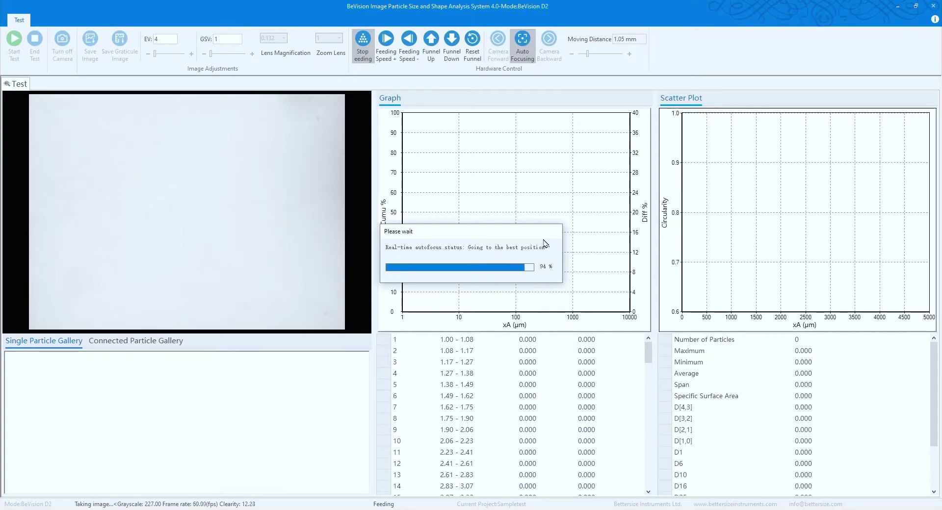
pyautogui.click(494, 281)
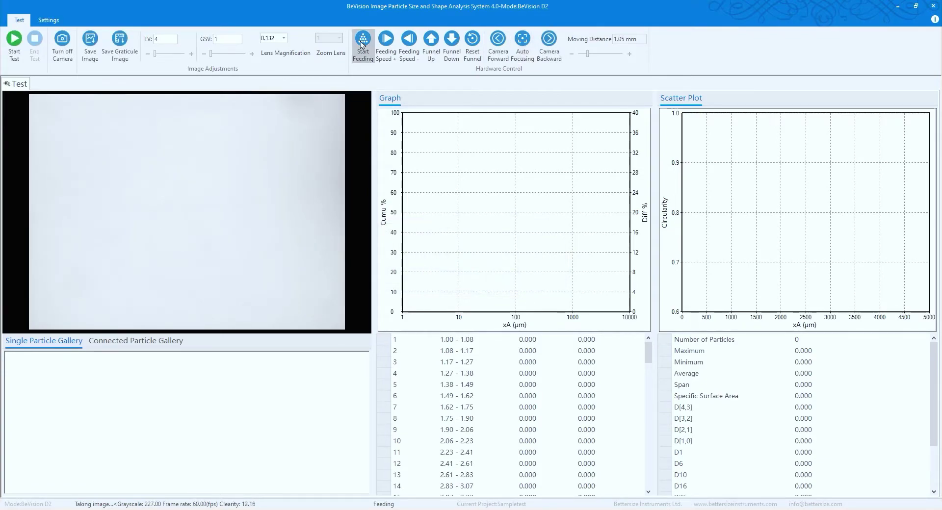
# Start feeding beads, save the current camera image, and begin a new test.
pyautogui.click(91, 42)
pyautogui.press('Return')
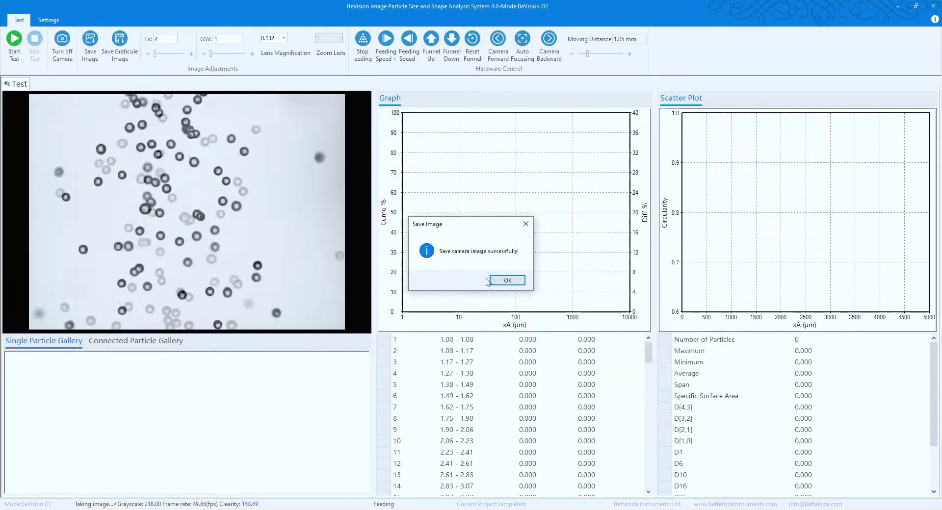
pyautogui.press('Return')
pyautogui.click(14, 39)
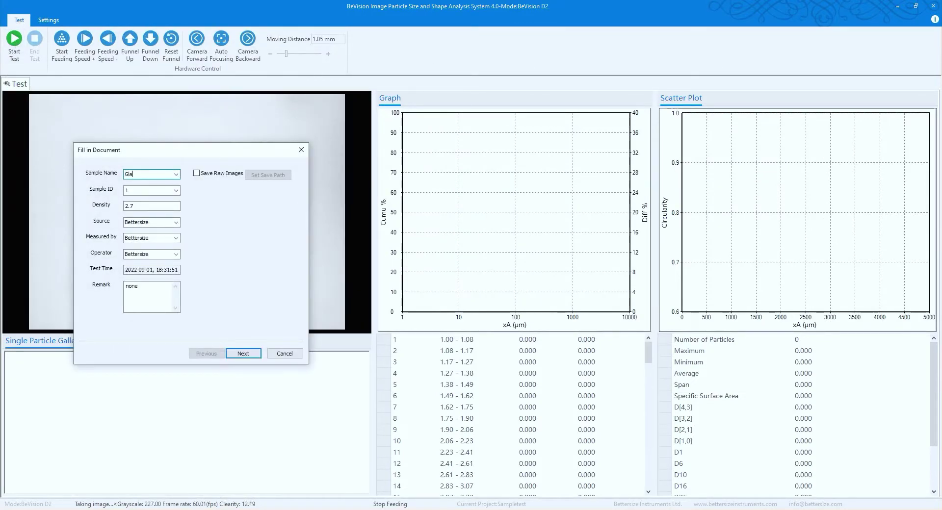
# Advance to analysis settings, preview processing on SaveImage.BMP, and clear the existing steps.
pyautogui.press('Return')
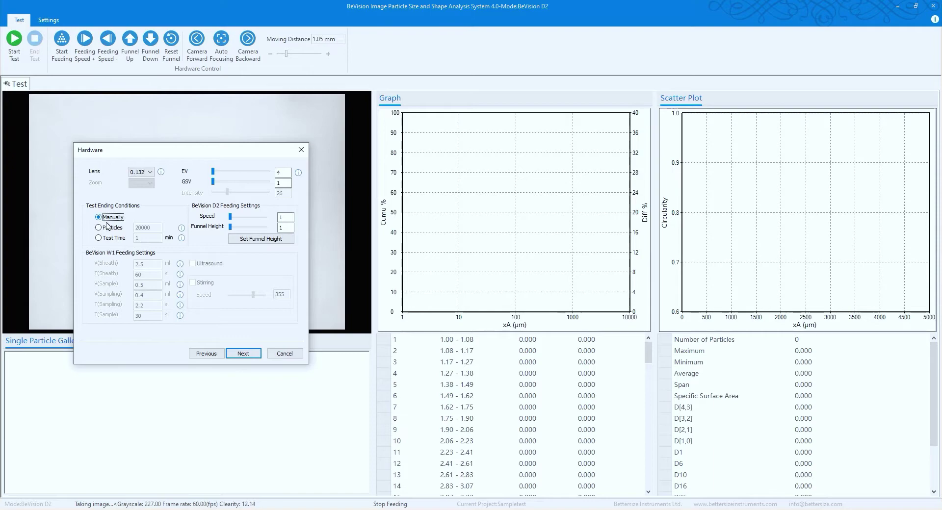
pyautogui.click(244, 353)
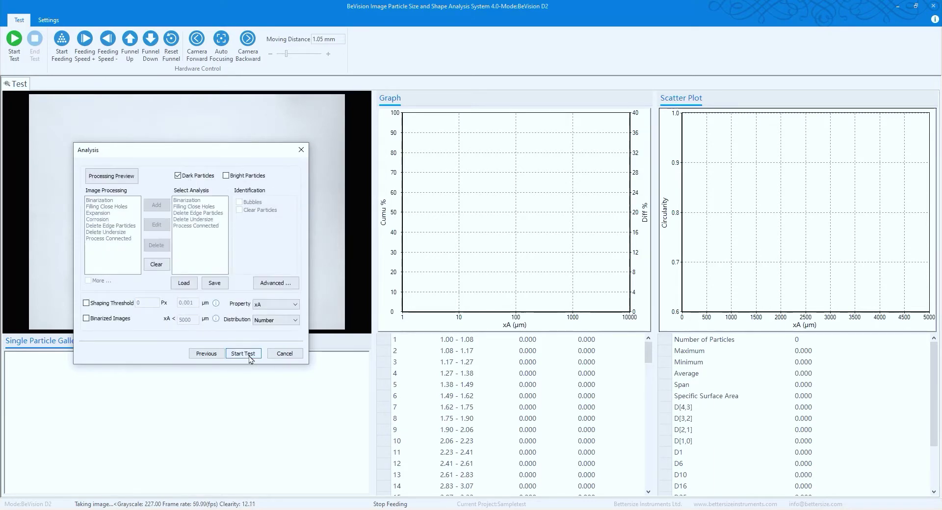
pyautogui.click(122, 181)
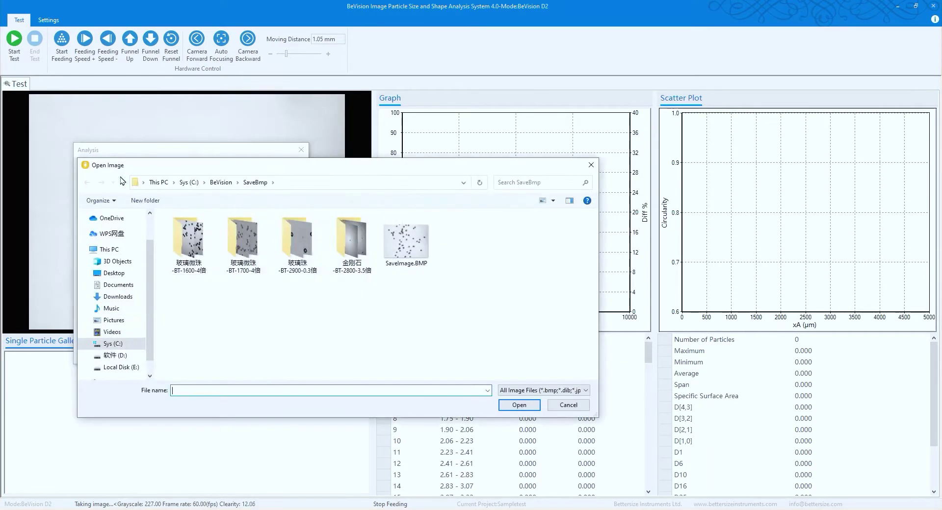
pyautogui.doubleClick(407, 242)
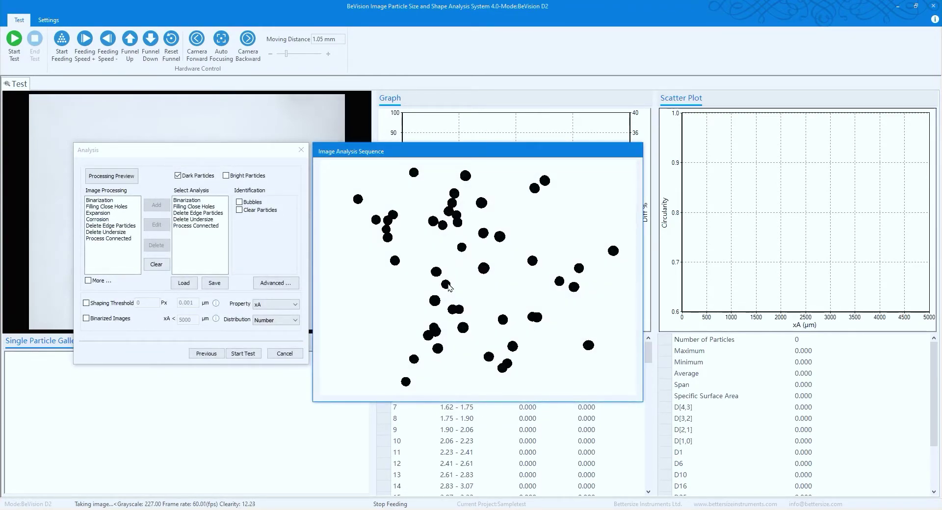
pyautogui.click(153, 265)
# Add the Binarization, Filling Close Holes and Delete Edge Particles steps.
pyautogui.doubleClick(105, 200)
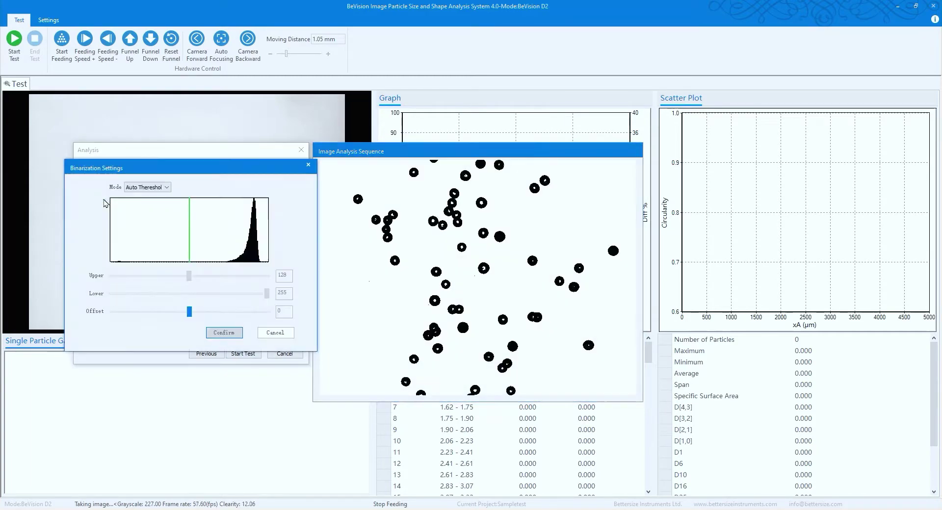
pyautogui.click(224, 332)
pyautogui.doubleClick(121, 207)
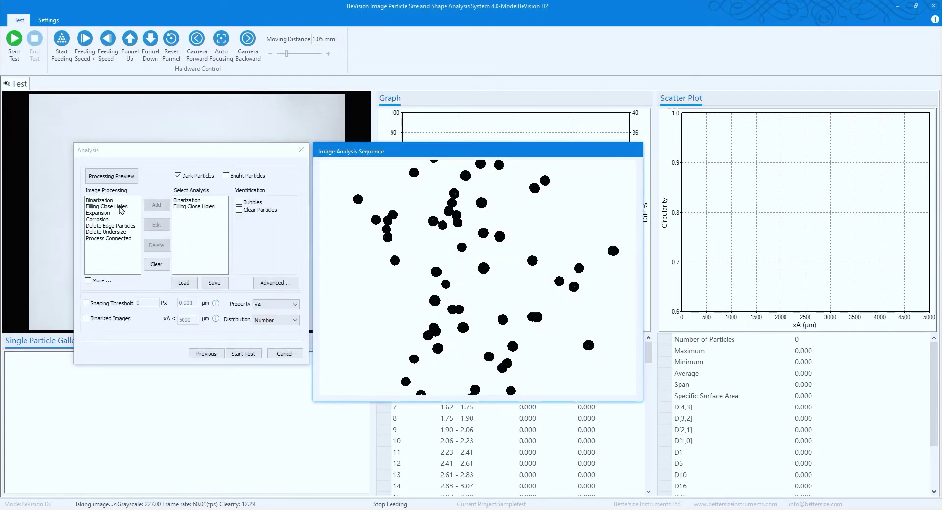
pyautogui.doubleClick(118, 227)
# Add Delete Undersize and connected-particle processing with a raised concave angle threshold.
pyautogui.click(115, 233)
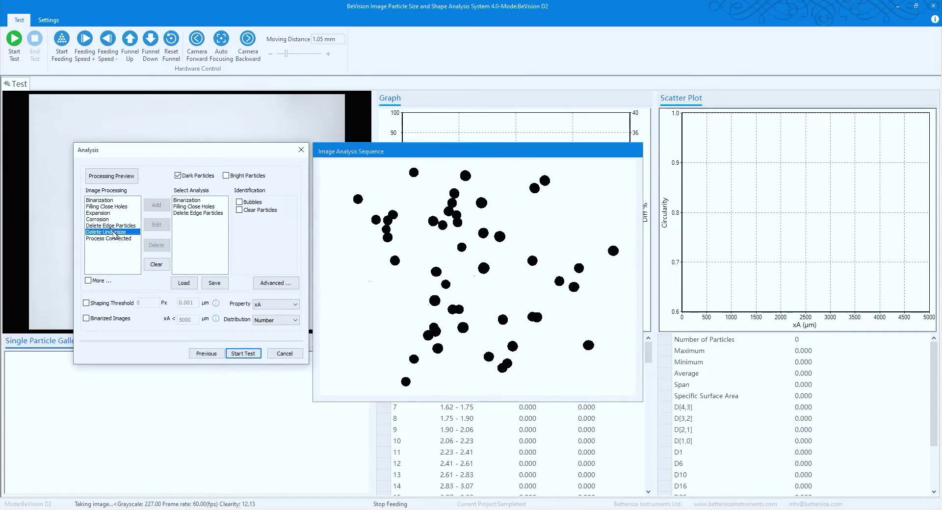
pyautogui.doubleClick(112, 232)
pyautogui.click(217, 289)
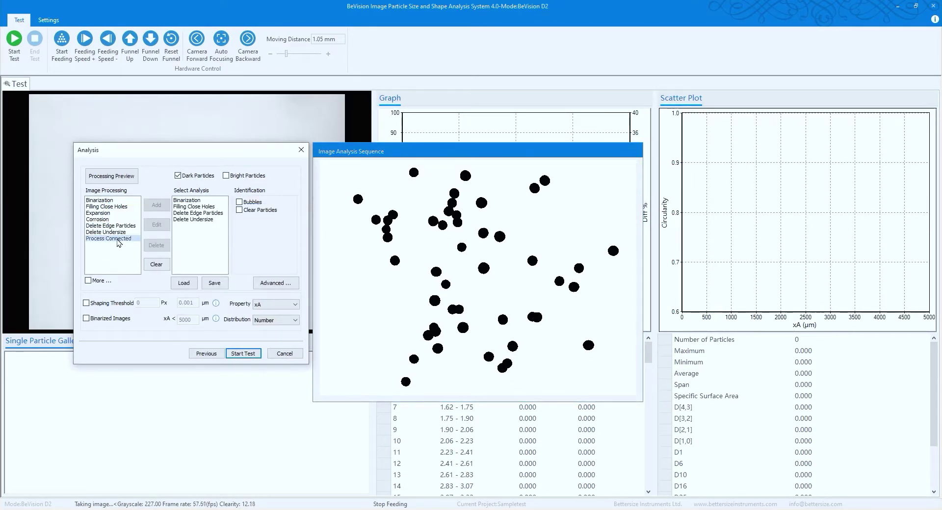
pyautogui.doubleClick(119, 240)
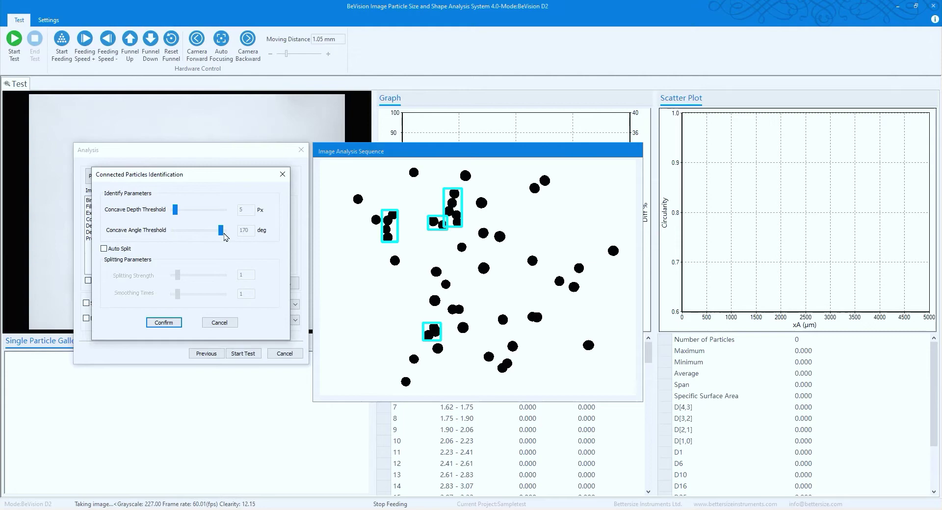
pyautogui.moveTo(221, 232); pyautogui.dragTo(222, 233)
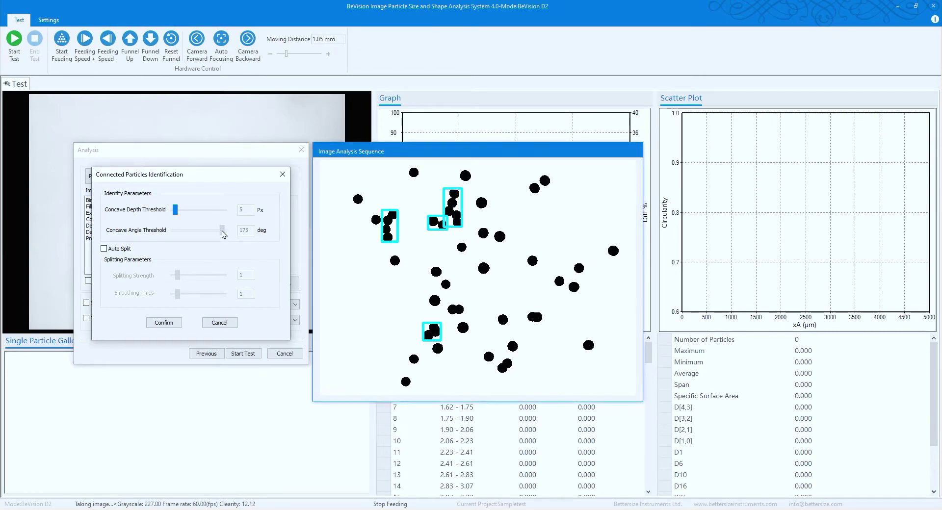
pyautogui.click(164, 323)
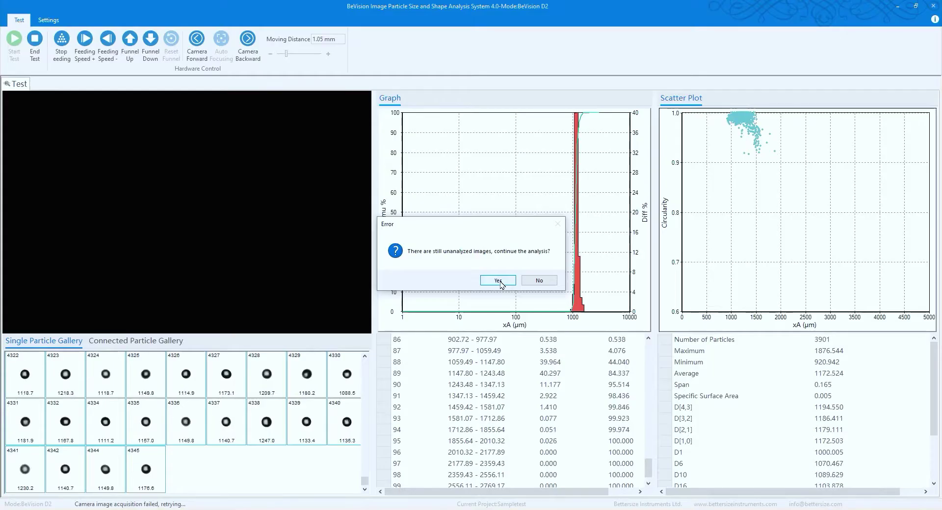
# Store test 19's results despite unanalyzed images: 5965 particles, D50 1158.755.
pyautogui.click(480, 337)
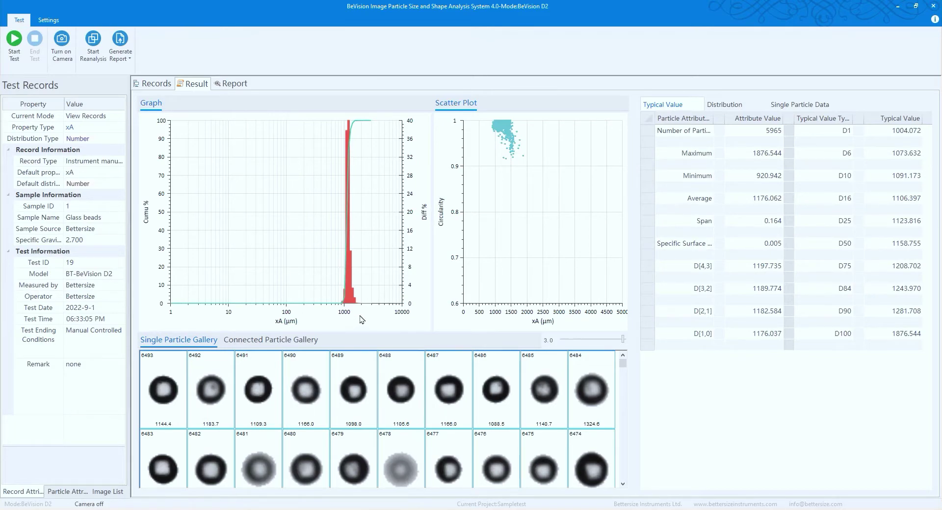
# Show particle 6493's attributes and the L/W Ratio, Circularity and Convexity descriptions.
pyautogui.click(169, 391)
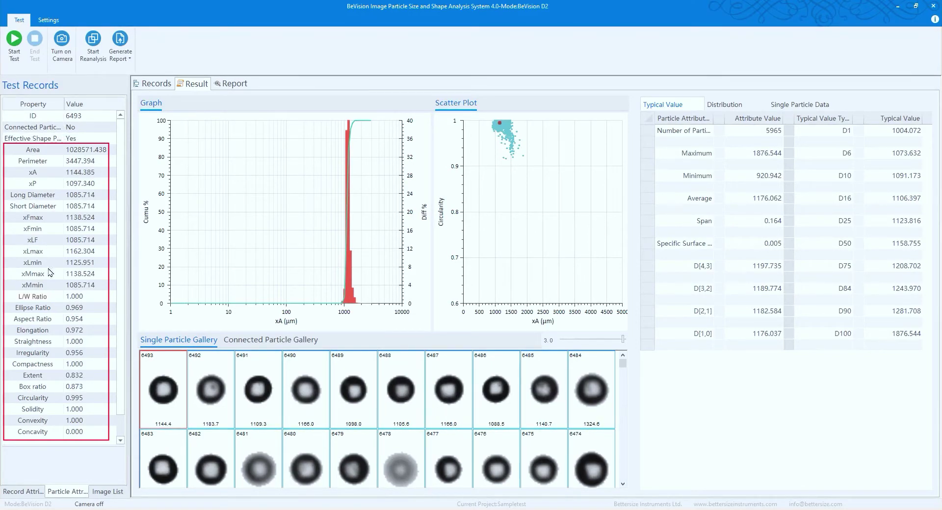
pyautogui.click(50, 299)
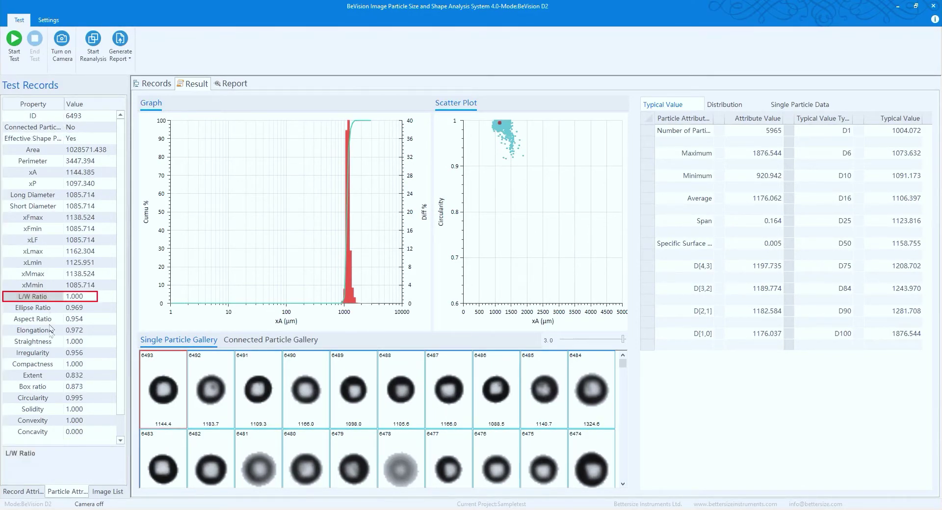
pyautogui.click(47, 400)
pyautogui.click(57, 423)
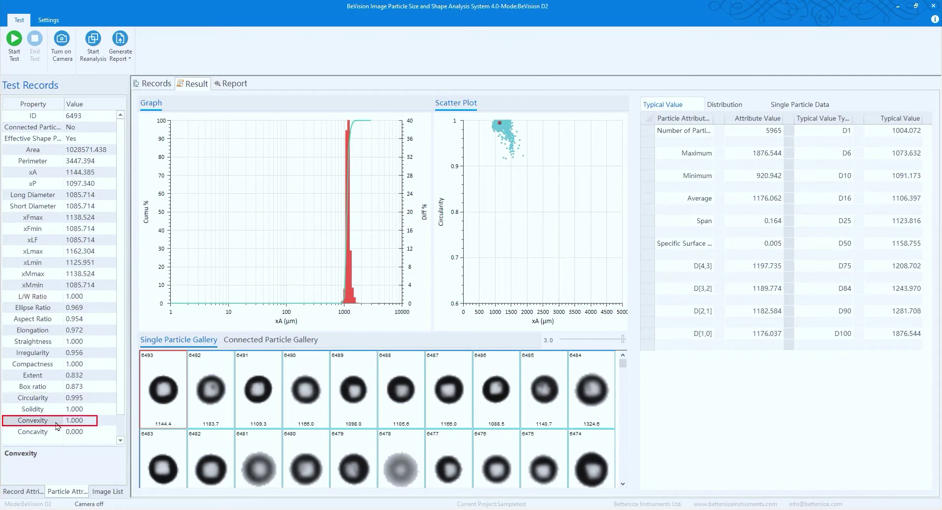
# Sort the particle gallery by Circularity and inspect leading particle 4278.
pyautogui.click(48, 20)
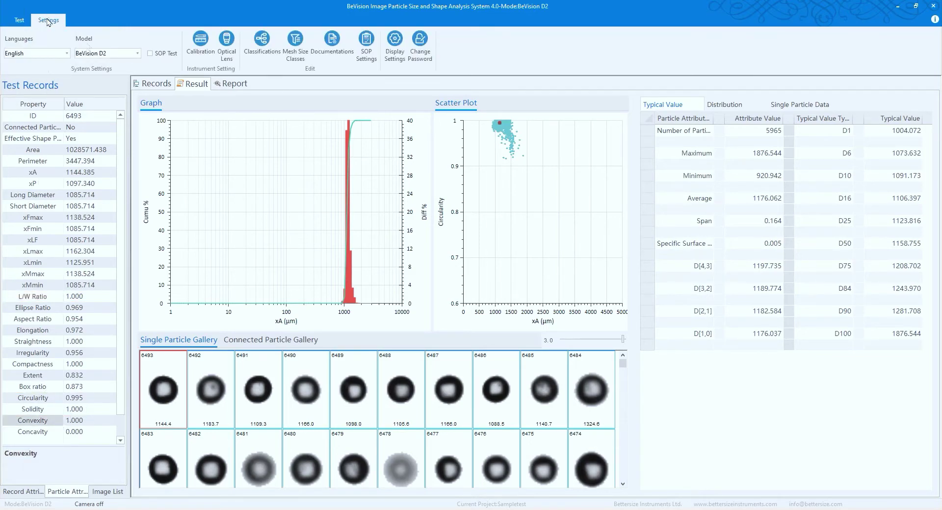
pyautogui.click(395, 44)
pyautogui.click(328, 199)
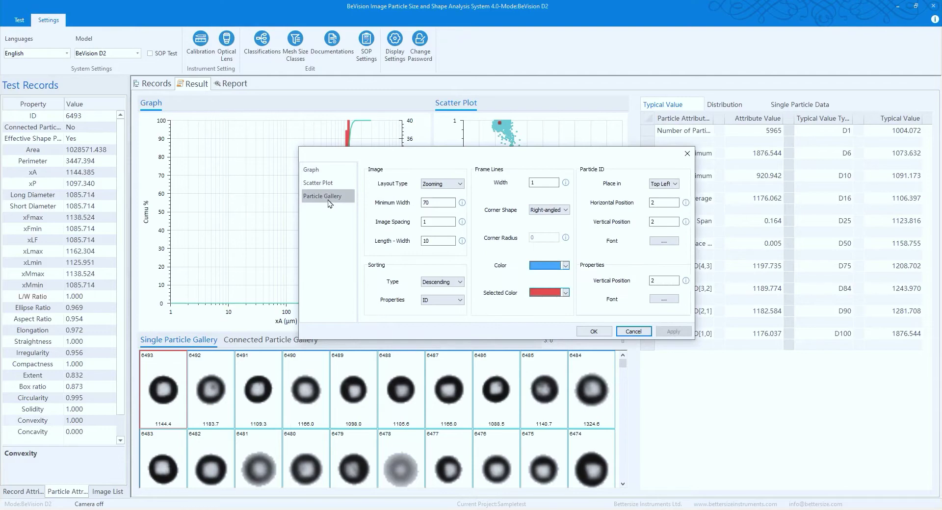
pyautogui.click(459, 302)
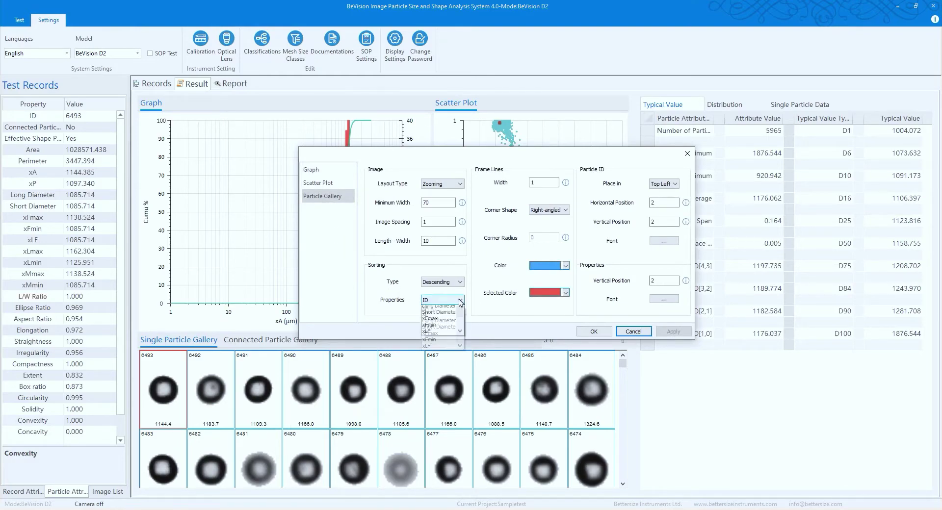
pyautogui.scroll(-2, 449, 331)
pyautogui.scroll(-5, 447, 338)
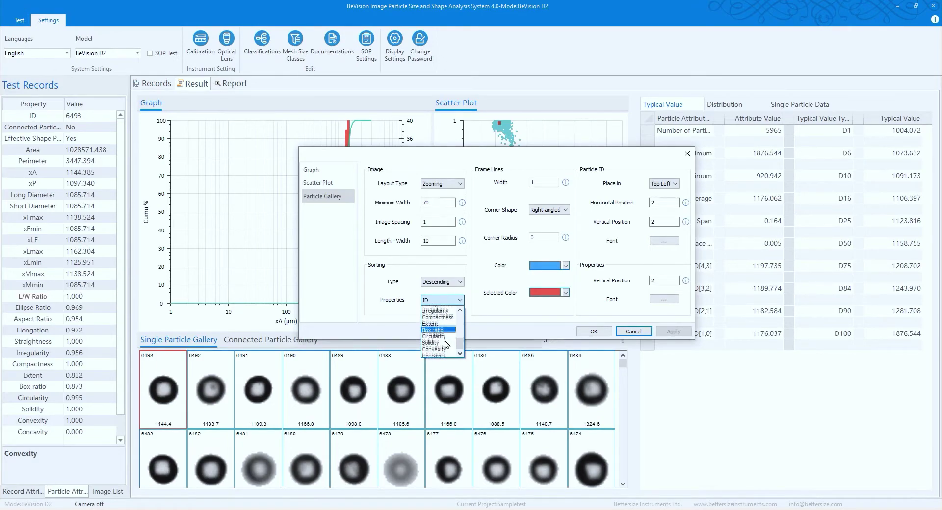
pyautogui.click(444, 350)
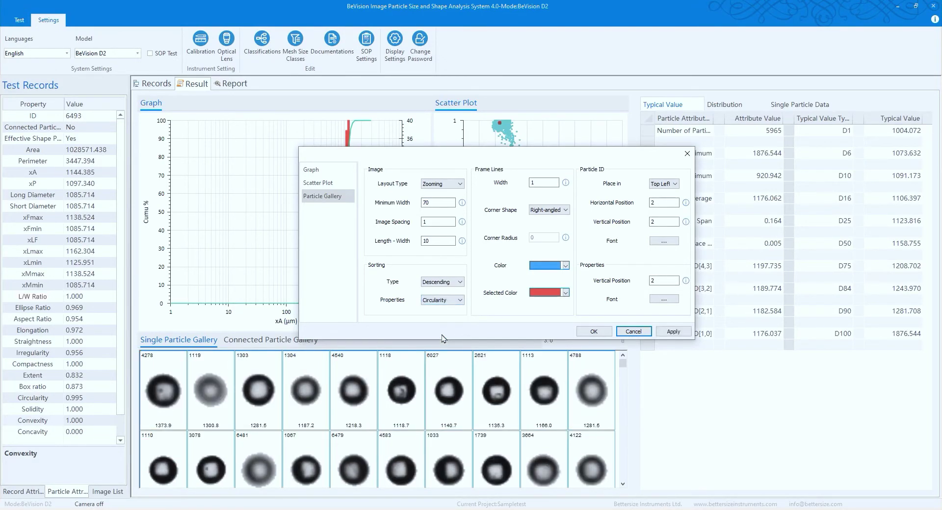
pyautogui.click(670, 333)
pyautogui.click(594, 332)
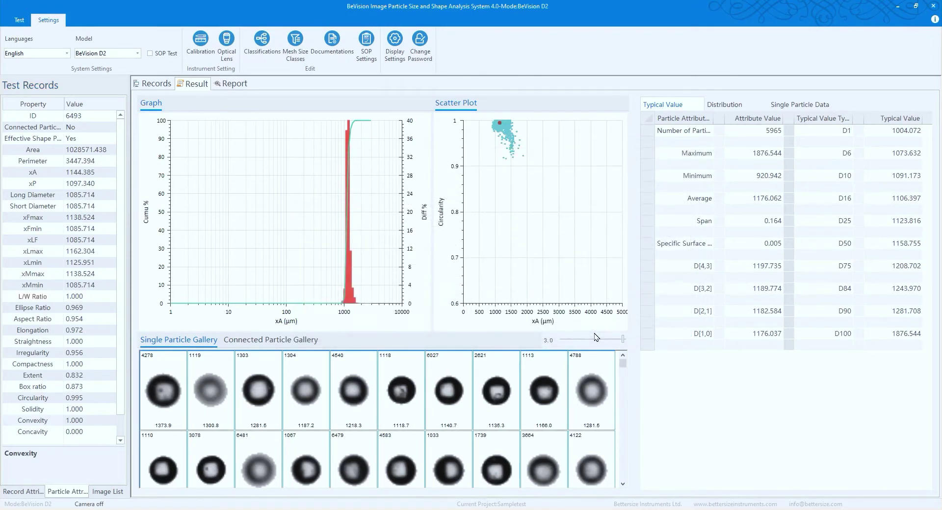
pyautogui.click(164, 393)
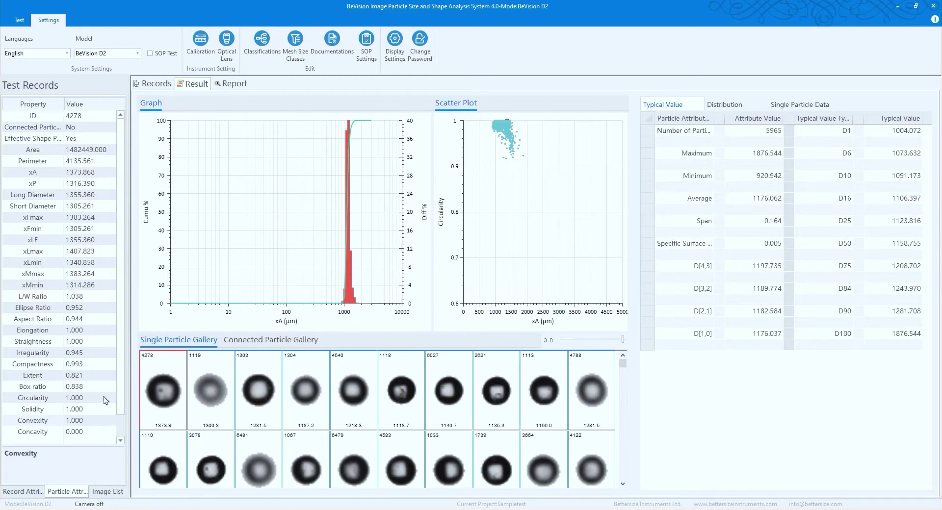
# Switch the record's report to the Sieving Report template.
pyautogui.click(235, 83)
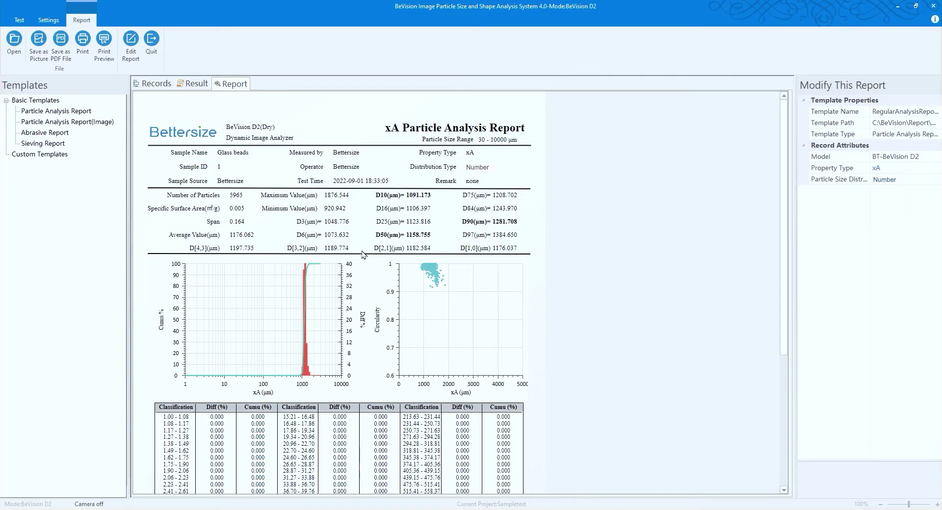
pyautogui.click(84, 113)
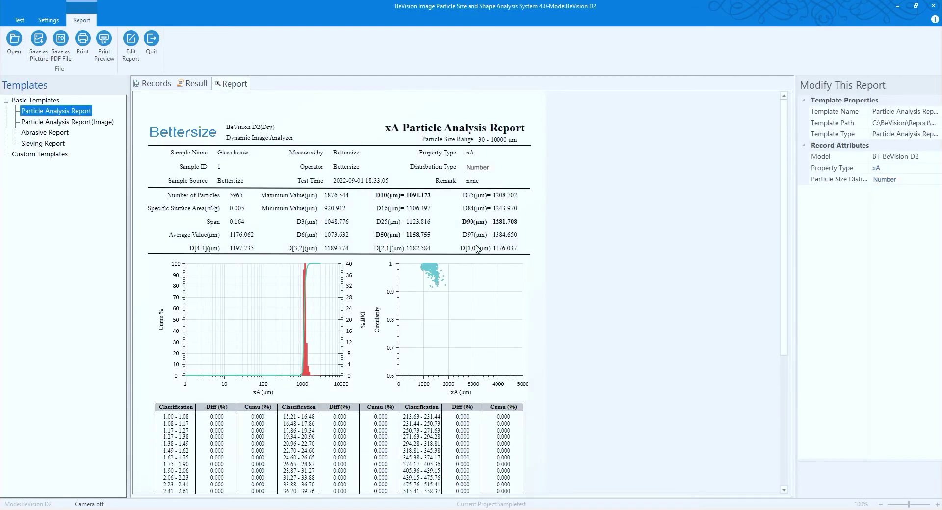
pyautogui.click(43, 143)
pyautogui.click(45, 156)
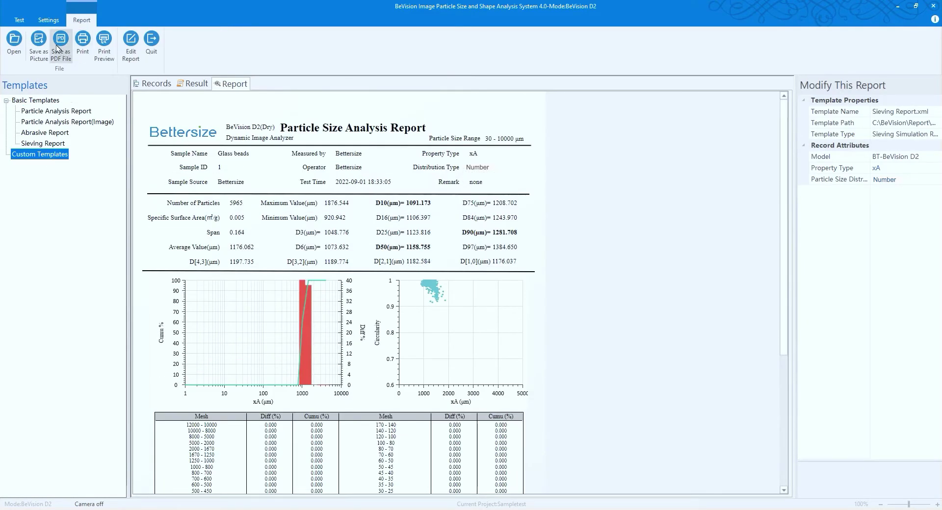
# Move the report title further right, color it teal, and save the report.
pyautogui.click(130, 44)
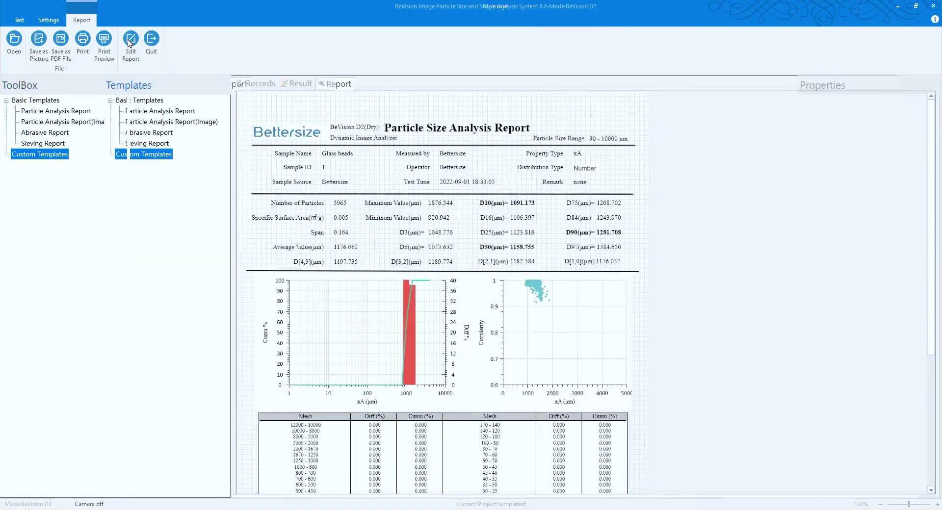
pyautogui.click(322, 128)
pyautogui.moveTo(323, 128); pyautogui.dragTo(393, 129)
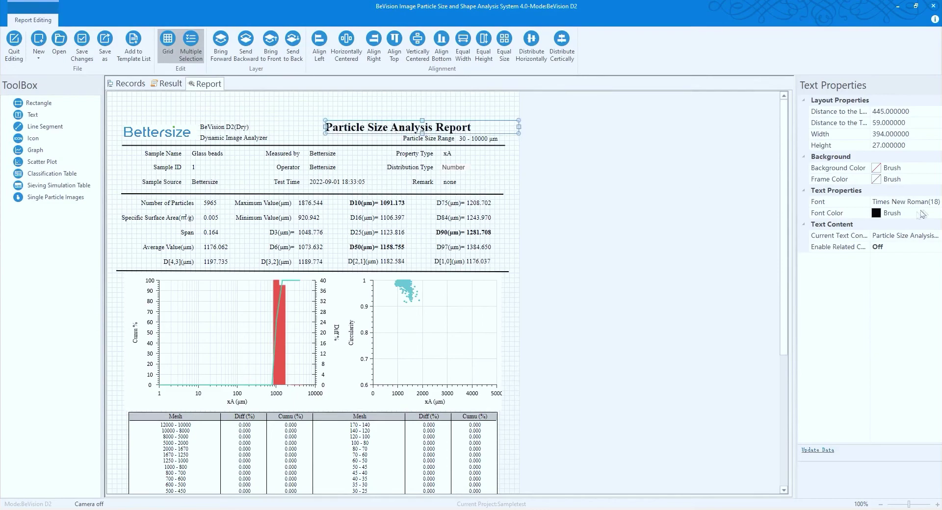
pyautogui.click(921, 214)
pyautogui.click(451, 242)
pyautogui.click(525, 272)
pyautogui.click(539, 300)
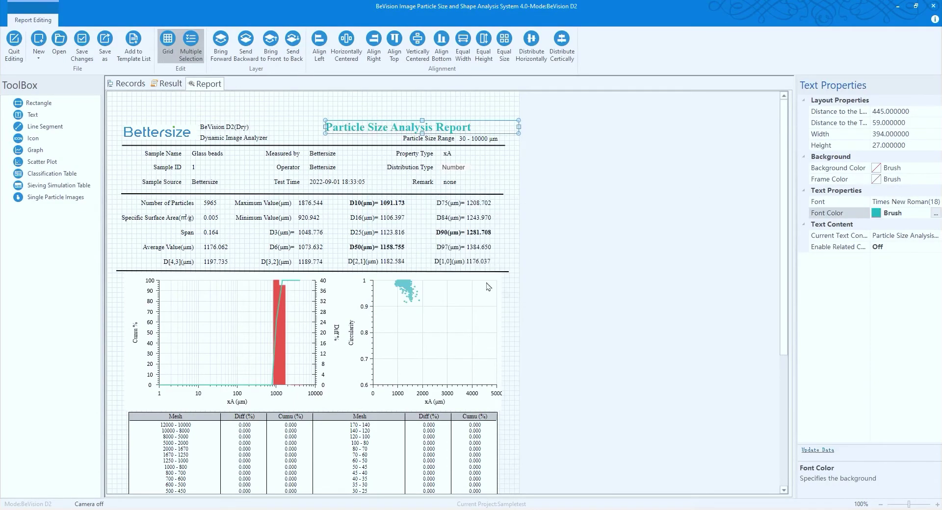
pyautogui.click(10, 49)
pyautogui.click(444, 282)
# Compare records 5 and 6 and open the comparison report.
pyautogui.click(151, 87)
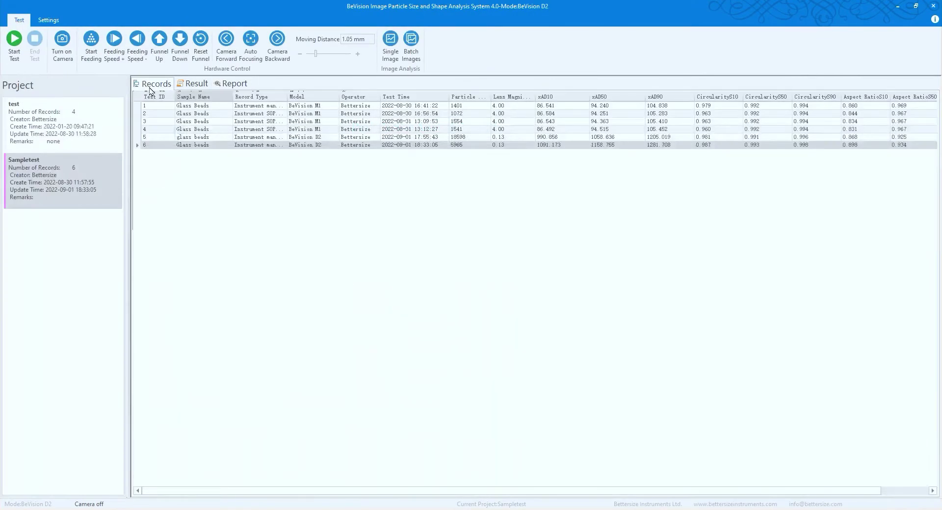
pyautogui.moveTo(188, 139); pyautogui.dragTo(184, 148)
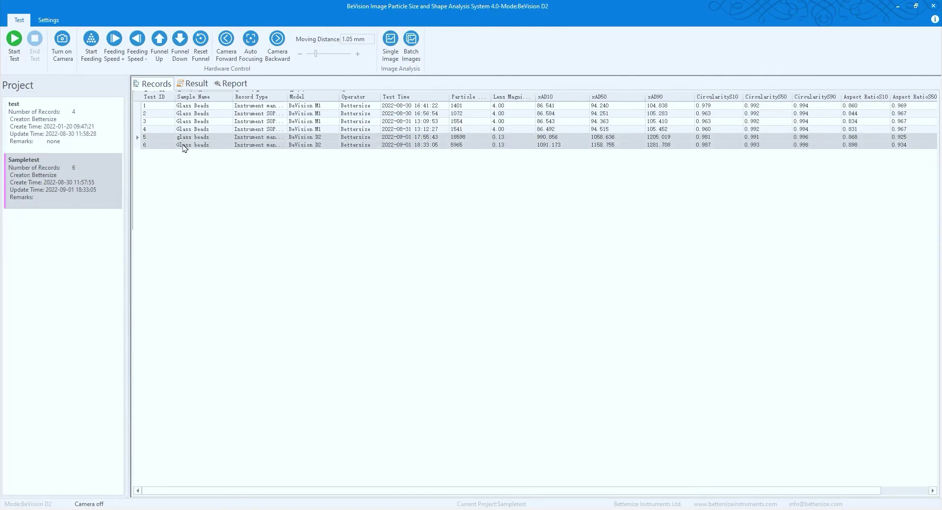
pyautogui.rightClick(184, 148)
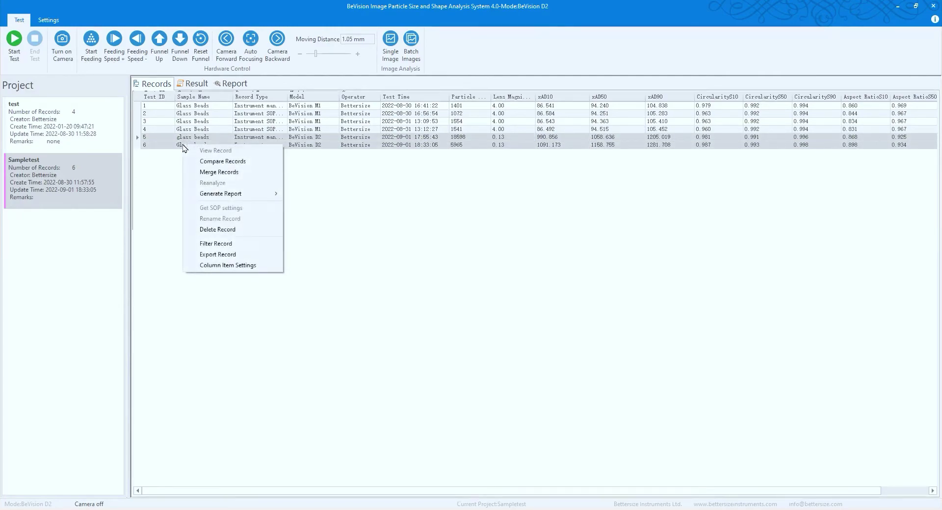
pyautogui.click(216, 162)
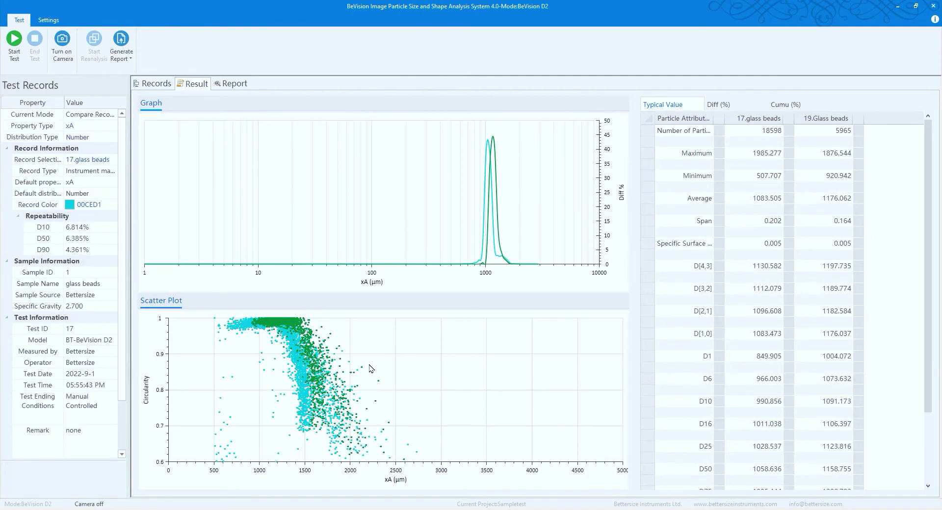
pyautogui.click(238, 84)
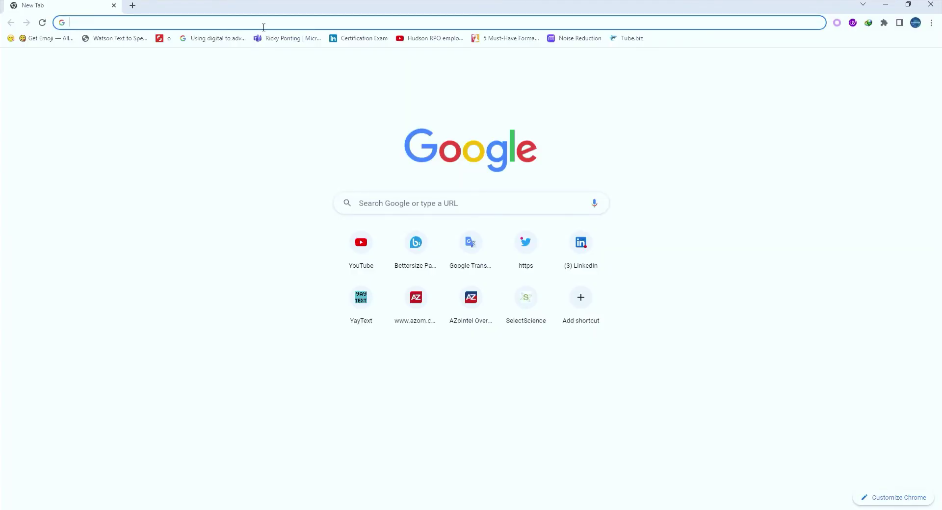
pyautogui.write('www.bettersizeins')
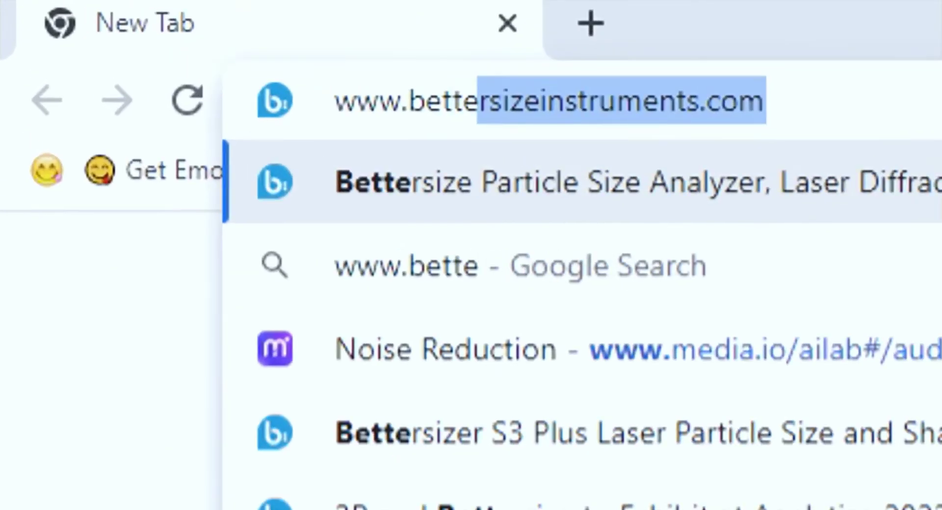
pyautogui.write('truments.com')
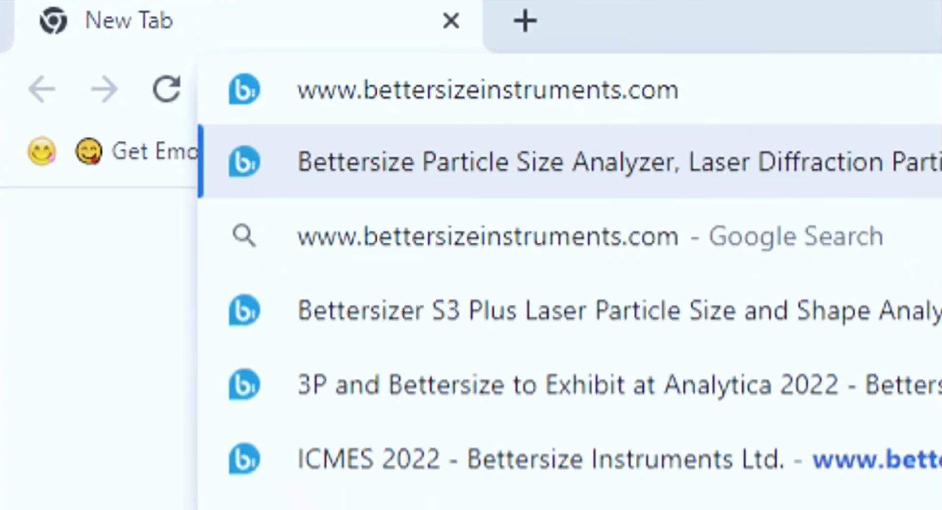
pyautogui.press('Return')
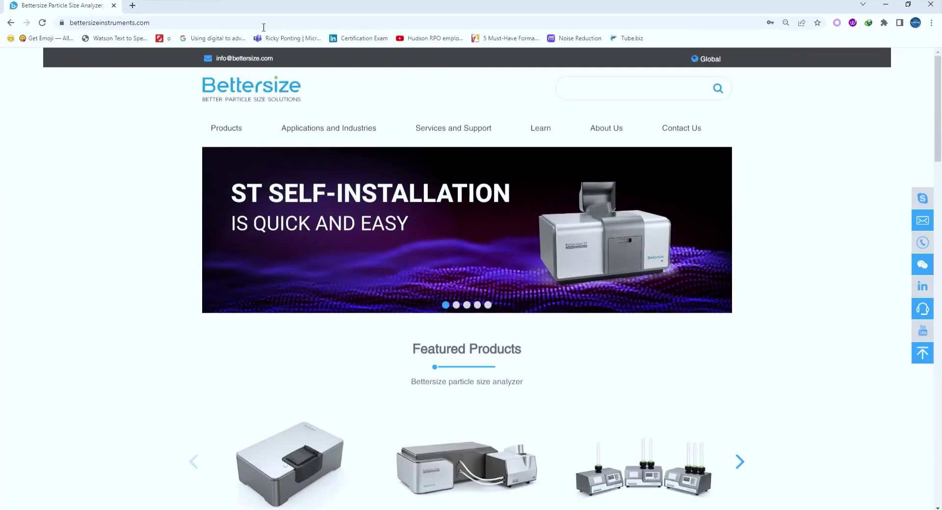